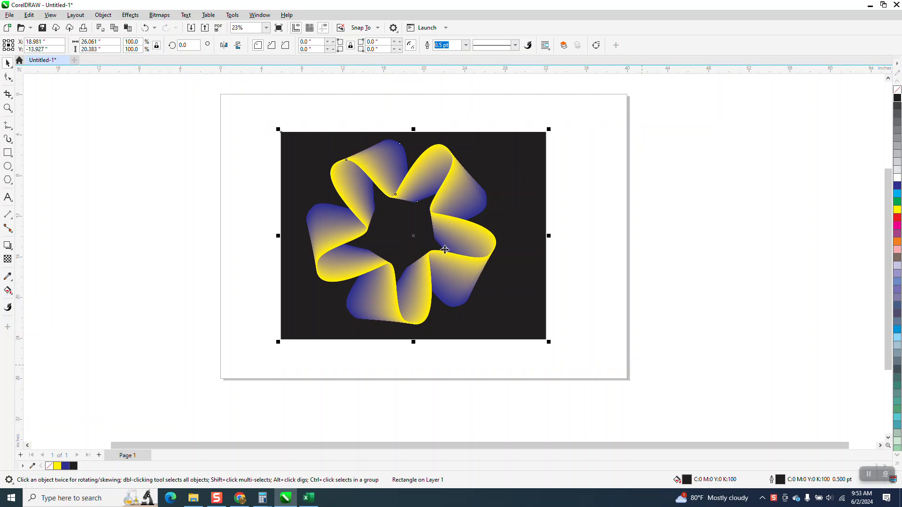
# Move the finished artwork with its black background off the page and draw a five-sided polygon in the page's empty middle.
pyautogui.moveTo(414, 233); pyautogui.dragTo(717, 229)
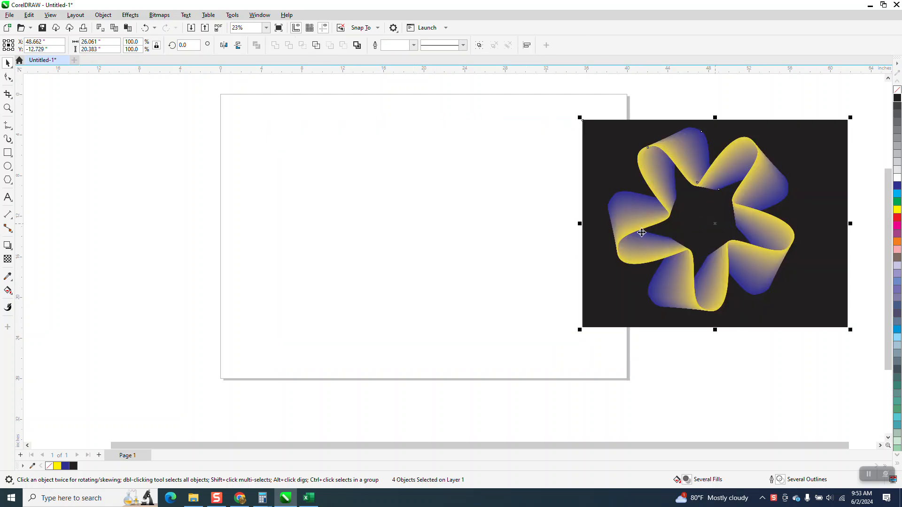
pyautogui.click(13, 187)
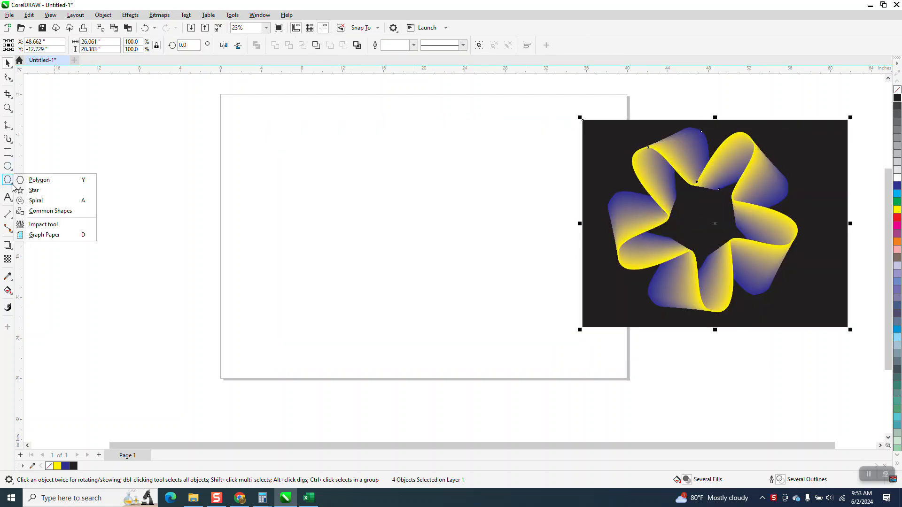
pyautogui.click(35, 179)
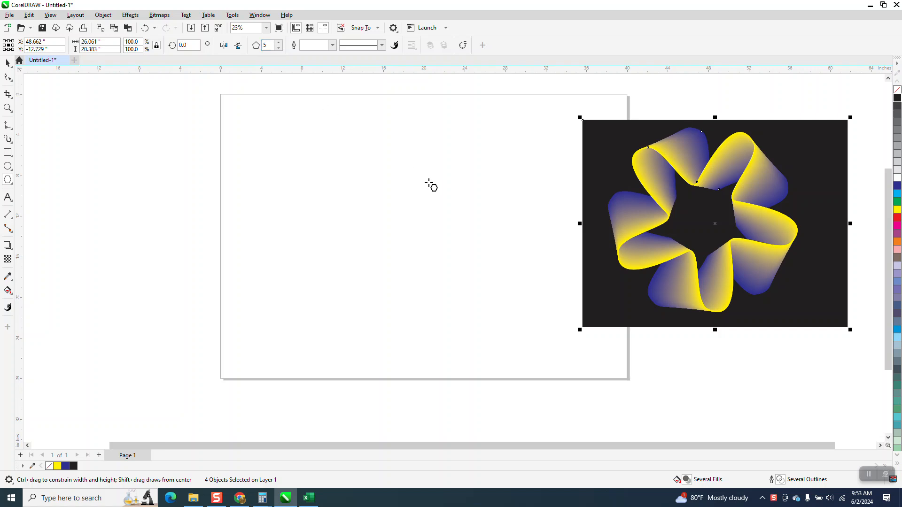
pyautogui.moveTo(464, 164); pyautogui.dragTo(400, 317)
# Convert the polygon's sides to curves and reshape them through a side's midpoint node into a five-armed star with rounded tips.
pyautogui.click(9, 78)
pyautogui.moveTo(379, 192); pyautogui.dragTo(403, 199)
pyautogui.rightClick(389, 168)
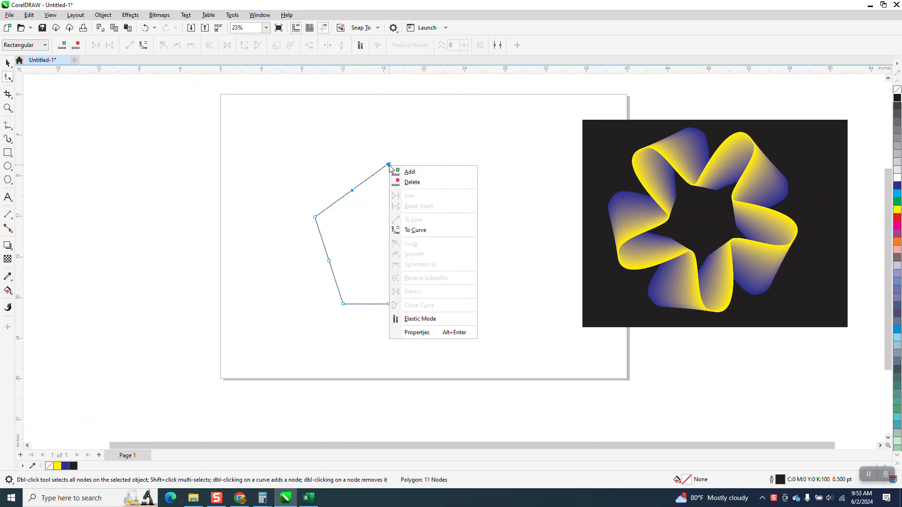
pyautogui.click(421, 229)
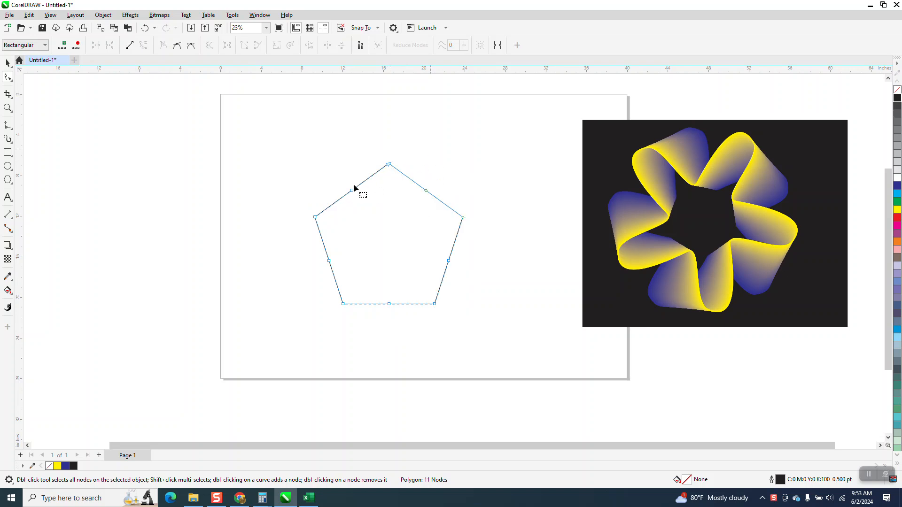
pyautogui.moveTo(352, 191); pyautogui.dragTo(376, 155)
pyautogui.click(7, 62)
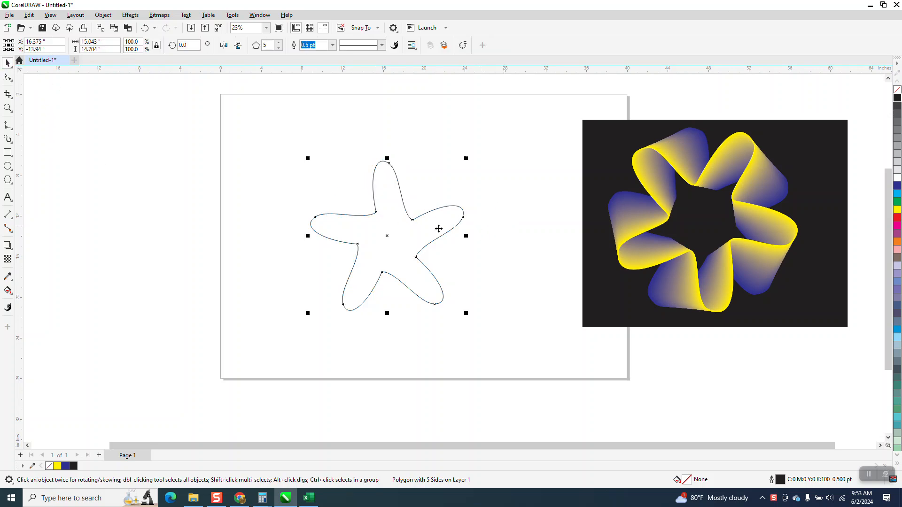
# Adjust the curve handle at the star's inner node so that the valleys between the arms are rounder.
pyautogui.click(8, 77)
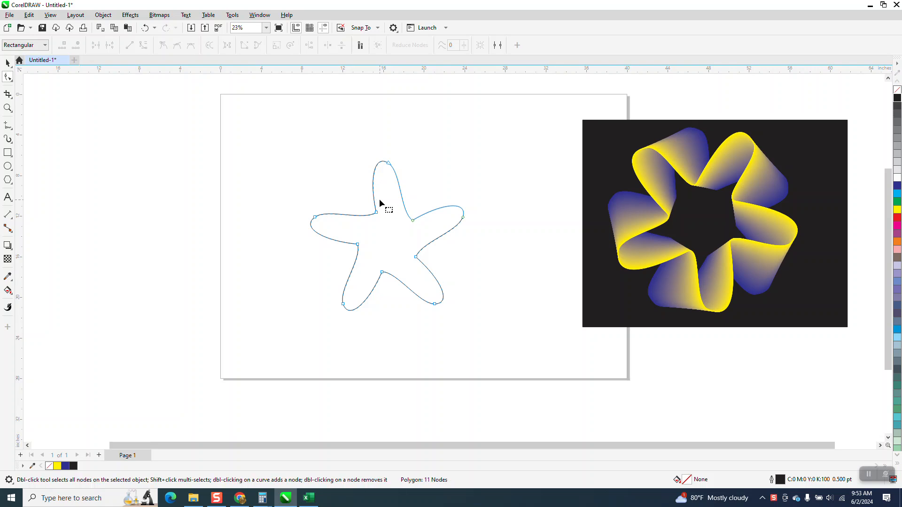
pyautogui.click(378, 214)
pyautogui.moveTo(366, 223); pyautogui.dragTo(376, 230)
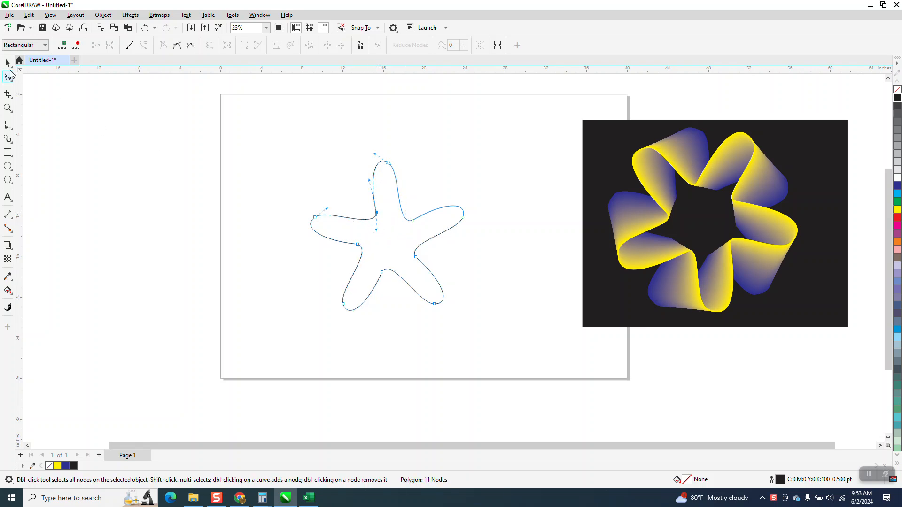
pyautogui.press('space')
# Give the star a blue outline 4 pt wide.
pyautogui.rightClick(897, 187)
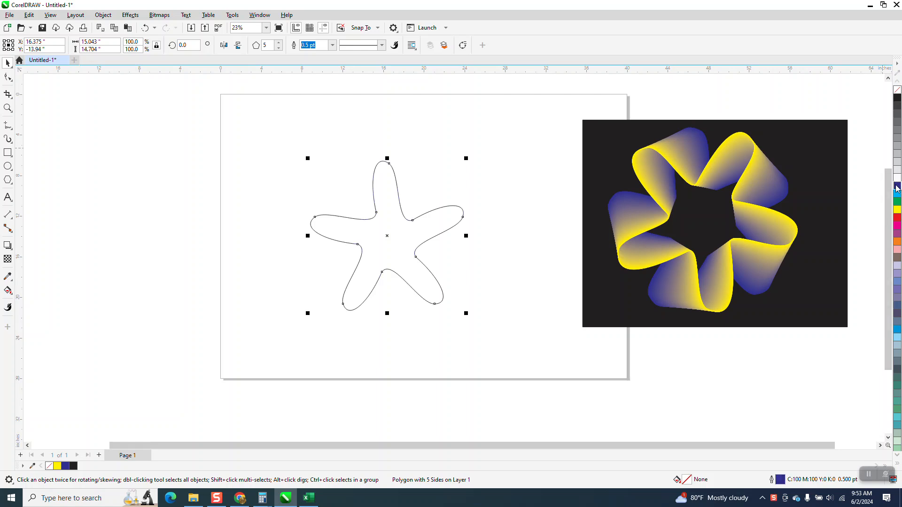
pyautogui.click(332, 45)
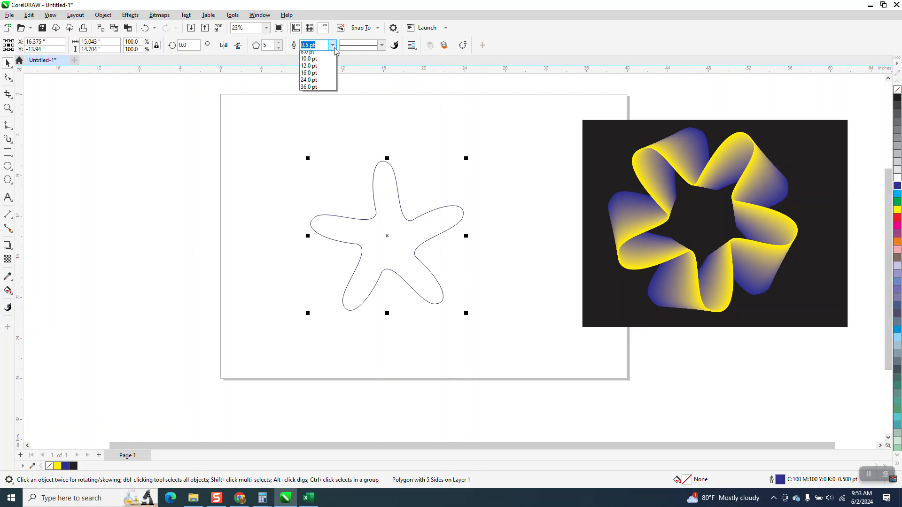
pyautogui.click(314, 125)
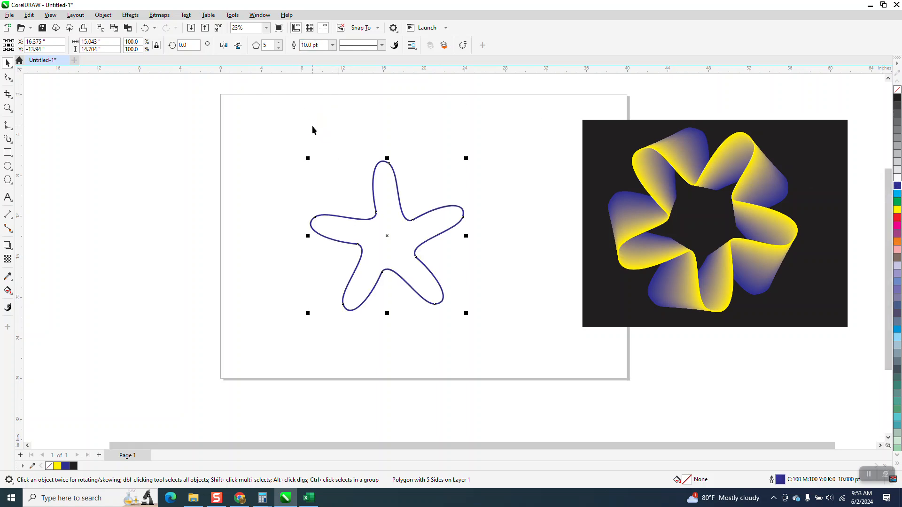
pyautogui.click(332, 46)
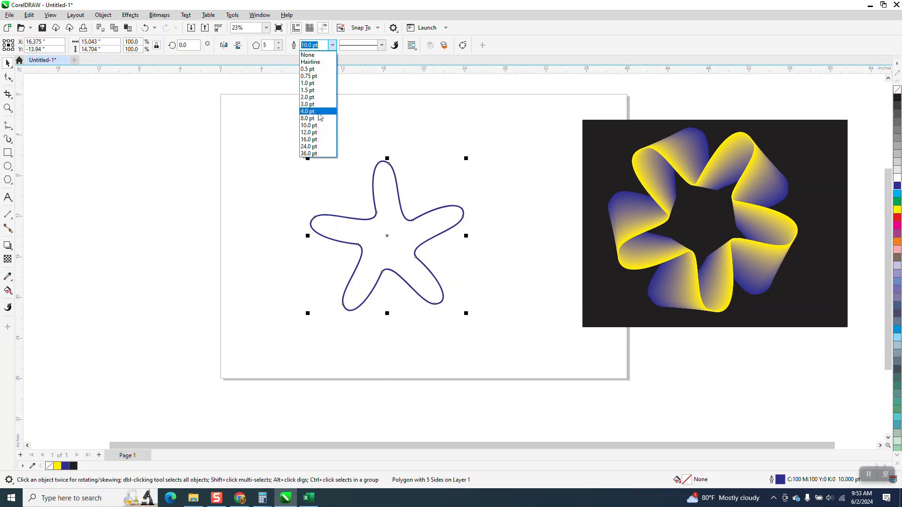
pyautogui.click(310, 112)
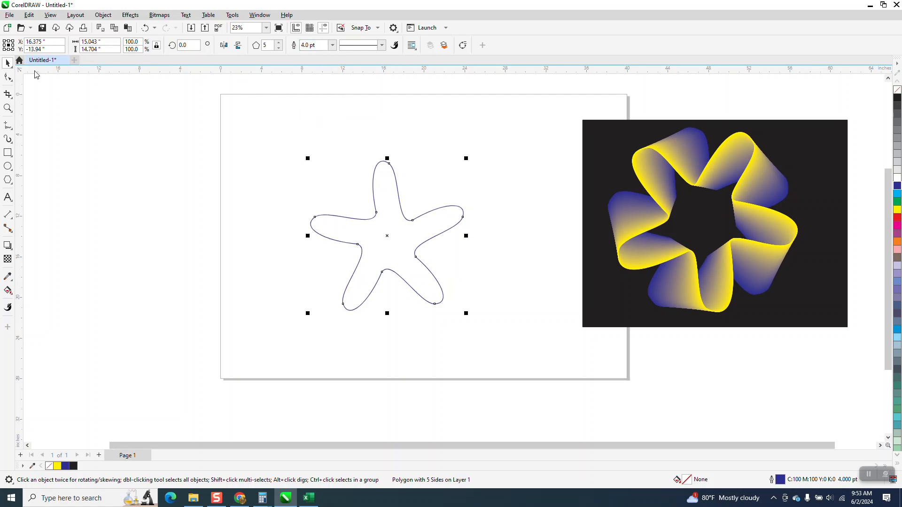
# Make a copy of the star rotated about 40° and give the copy a yellow outline.
pyautogui.click(384, 239)
pyautogui.moveTo(467, 156); pyautogui.dragTo(396, 179)
pyautogui.rightClick(897, 210)
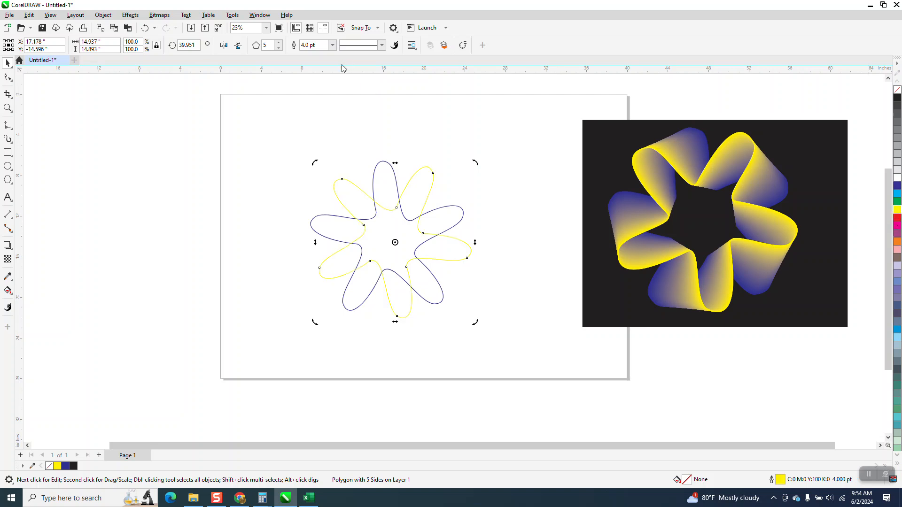
# Blend the blue star and the yellow star with 999 steps.
pyautogui.moveTo(295, 126); pyautogui.dragTo(539, 357)
pyautogui.click(130, 15)
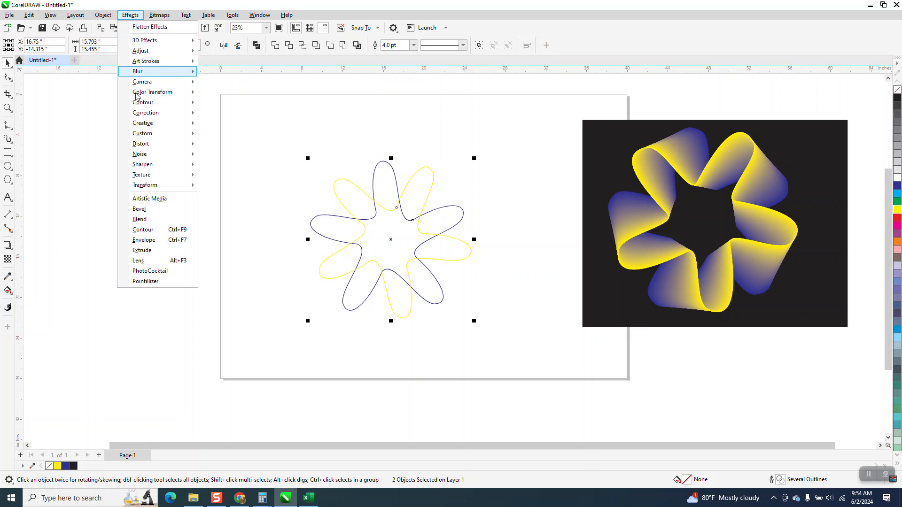
pyautogui.click(140, 220)
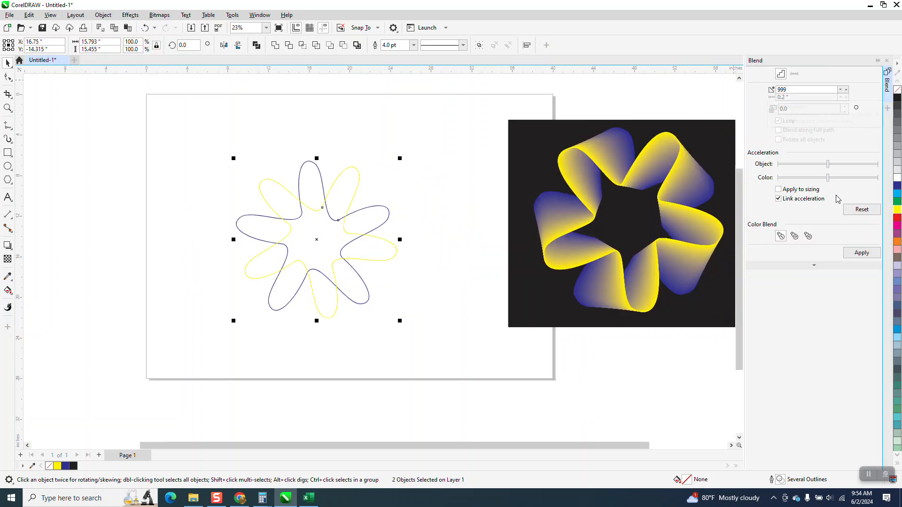
pyautogui.click(855, 253)
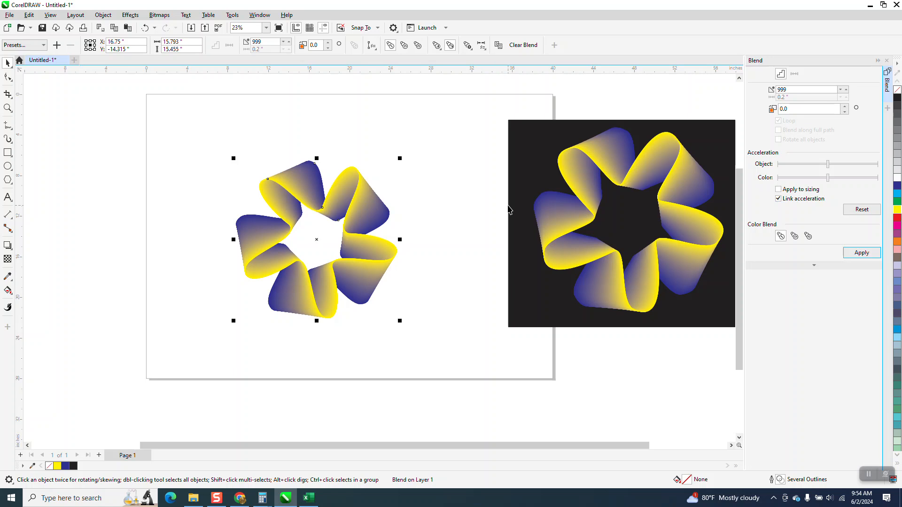
# Try the existing black rectangle as a backdrop behind the new blend and undo the placement.
pyautogui.moveTo(517, 208); pyautogui.dragTo(219, 223)
pyautogui.hotkey('shift', 'pagedown')
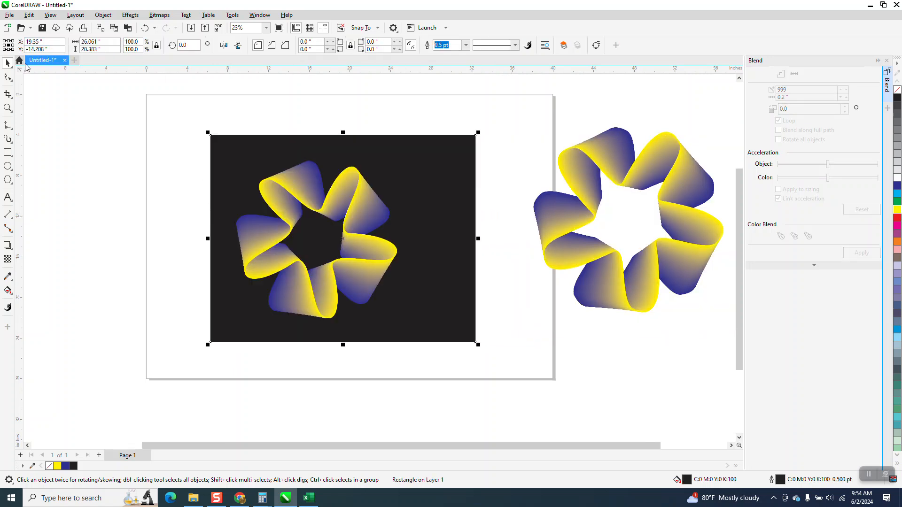
pyautogui.click(146, 28)
pyautogui.click(146, 28)
pyautogui.click(318, 181)
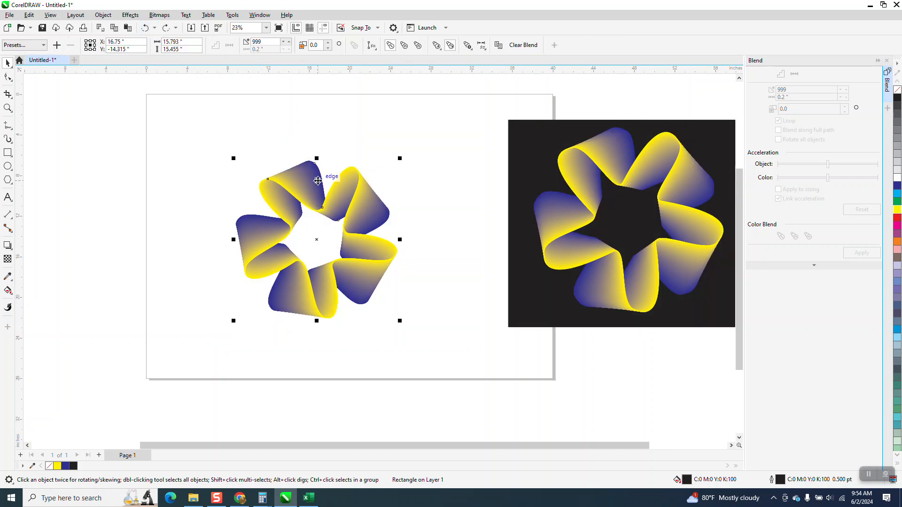
# Undo the blend, and recolour the rotated star's outline black and the upright star's outline 10% black.
pyautogui.click(144, 29)
pyautogui.click(144, 29)
pyautogui.click(345, 158)
pyautogui.click(360, 169)
pyautogui.rightClick(896, 95)
pyautogui.hotkey('ctrl', 'z')
pyautogui.hotkey('ctrl', 'z')
pyautogui.rightClick(897, 170)
# Blend the black star and the light grey star with 999 steps.
pyautogui.moveTo(206, 109); pyautogui.dragTo(435, 348)
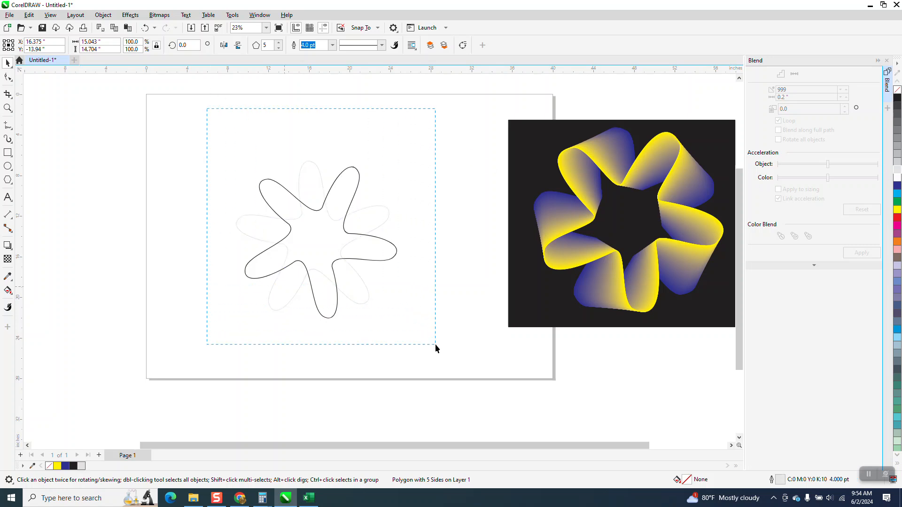
pyautogui.click(862, 253)
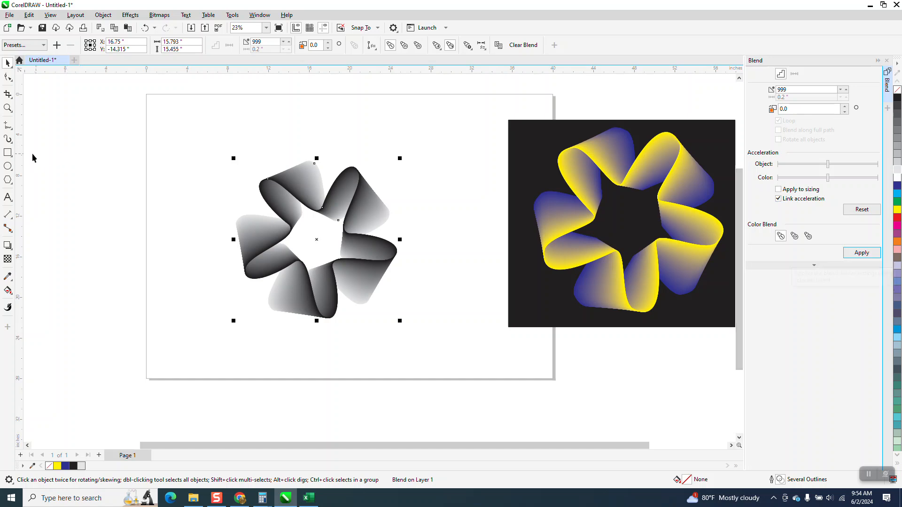
# Draw a black-filled rectangle about 27 by 21 inches over the greyscale blend and send it to the back of the page.
pyautogui.click(8, 152)
pyautogui.moveTo(184, 134); pyautogui.dragTo(456, 345)
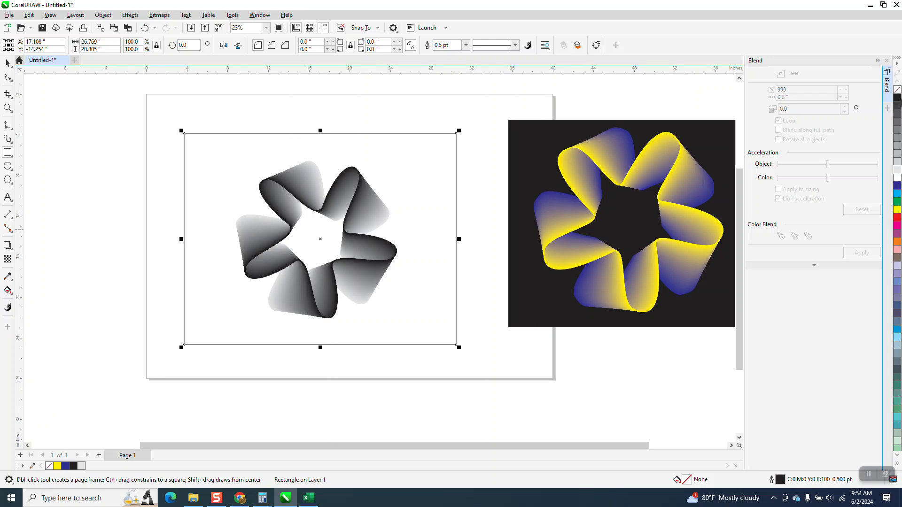
pyautogui.click(898, 98)
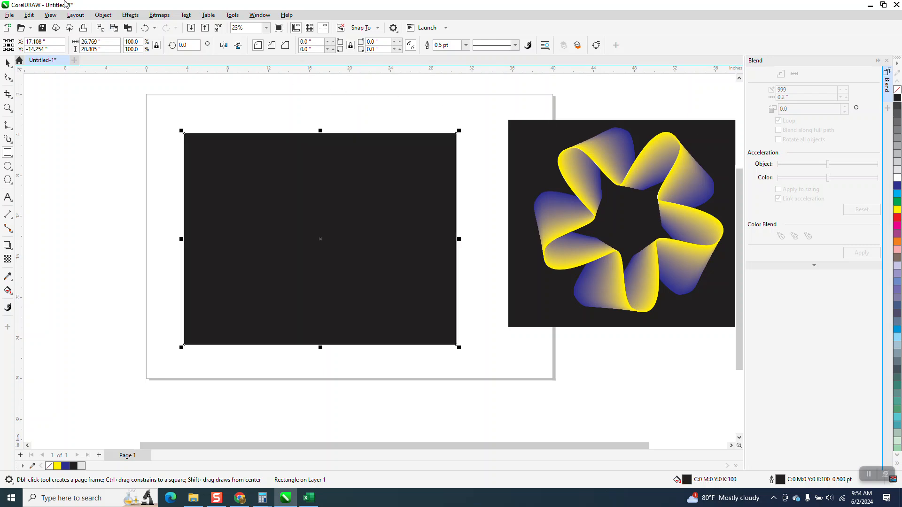
pyautogui.click(103, 16)
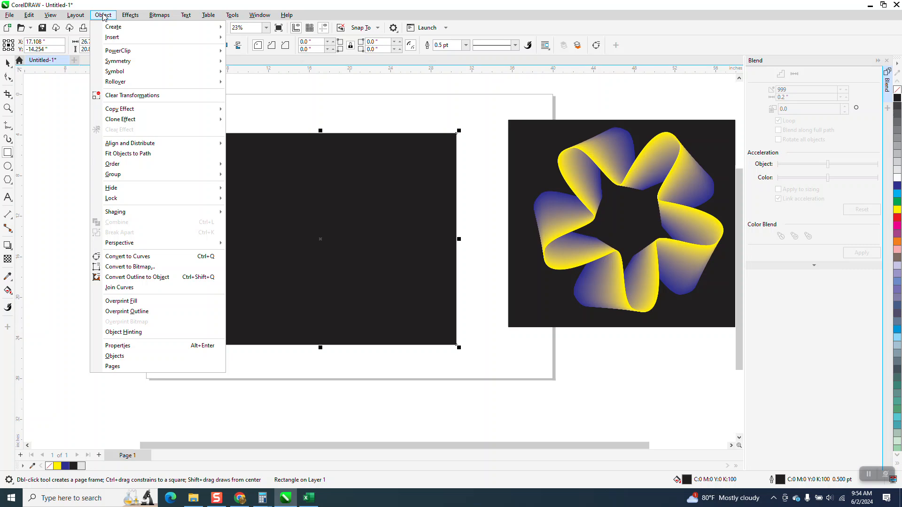
pyautogui.moveTo(124, 168)
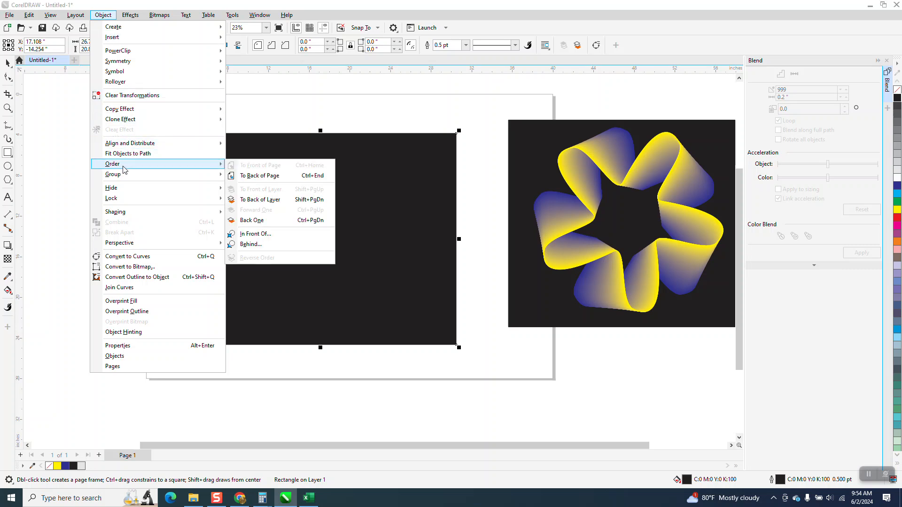
pyautogui.click(249, 176)
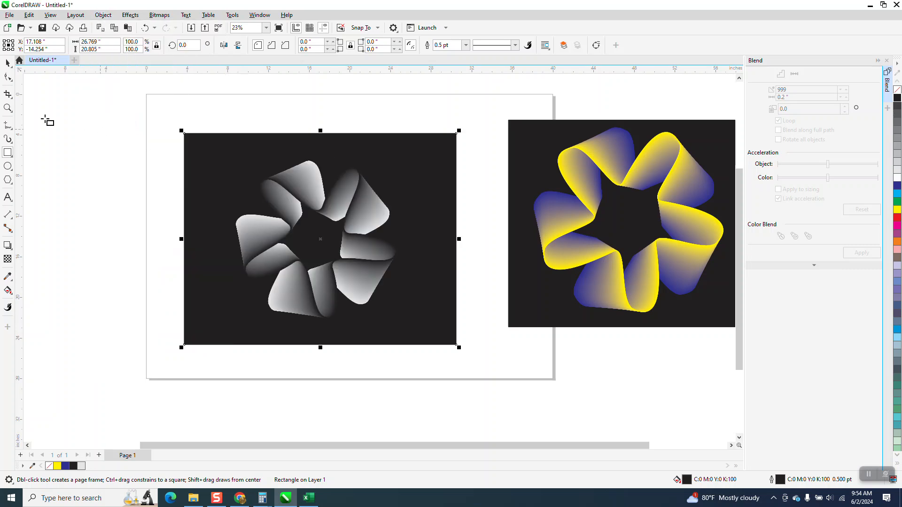
# Inspect the greyscale blend against the black backdrop, and undo the rectangle and the blend.
pyautogui.click(8, 108)
pyautogui.moveTo(184, 177); pyautogui.dragTo(414, 337)
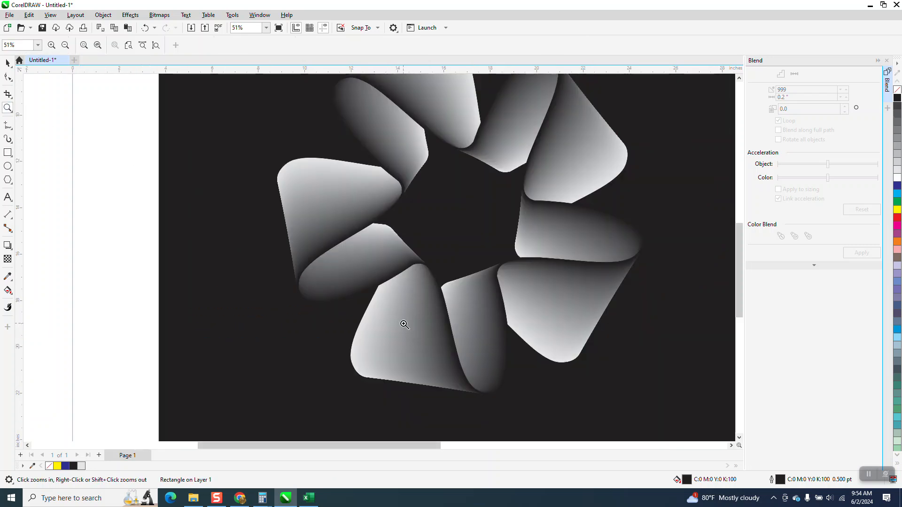
pyautogui.rightClick(369, 288)
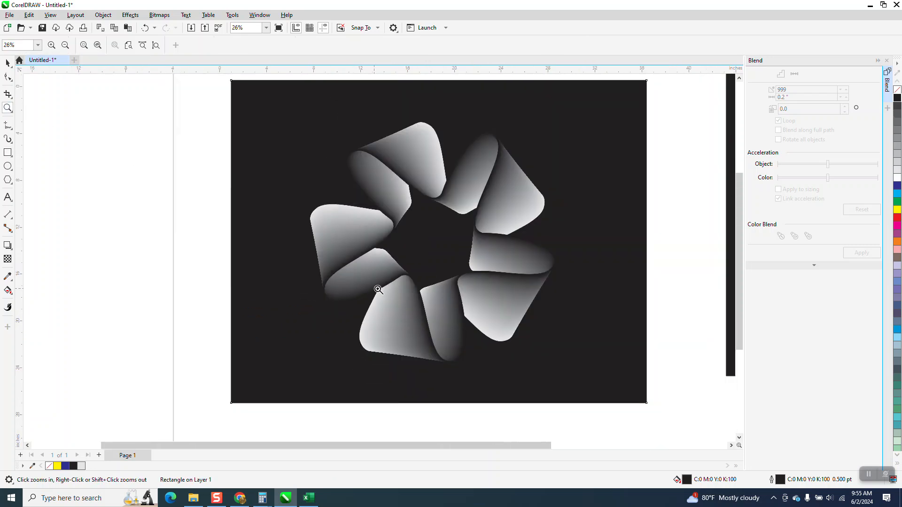
pyautogui.click(8, 62)
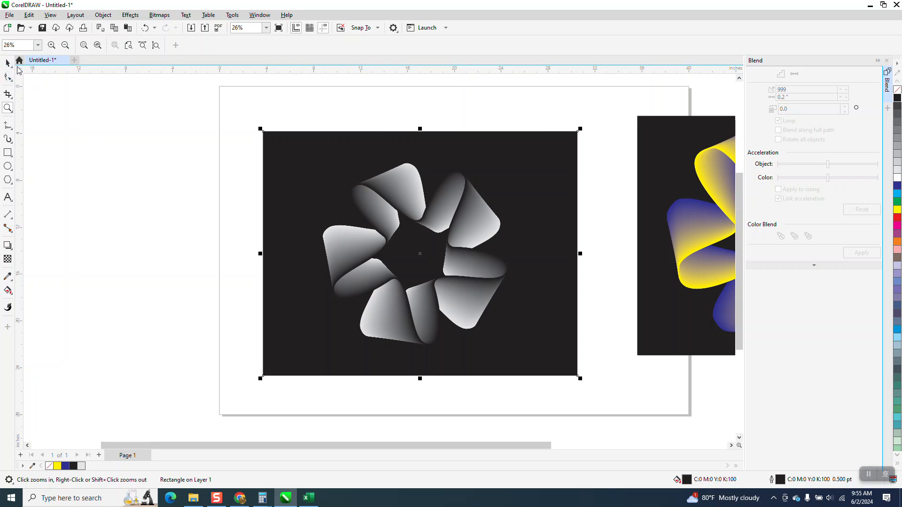
pyautogui.click(325, 245)
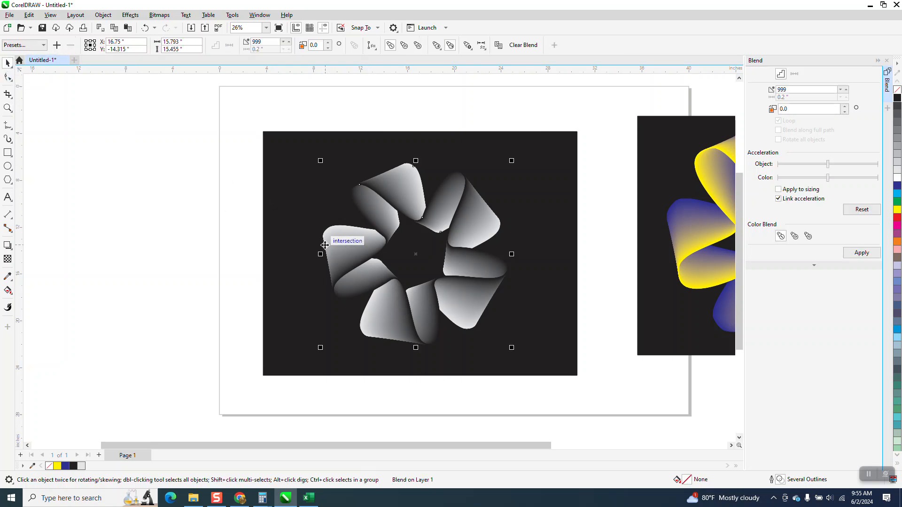
pyautogui.moveTo(325, 245)
pyautogui.mouseDown()
pyautogui.moveTo(294, 248)
pyautogui.moveTo(328, 243)
pyautogui.mouseUp()
pyautogui.click(145, 28)
pyautogui.click(145, 28)
pyautogui.click(145, 29)
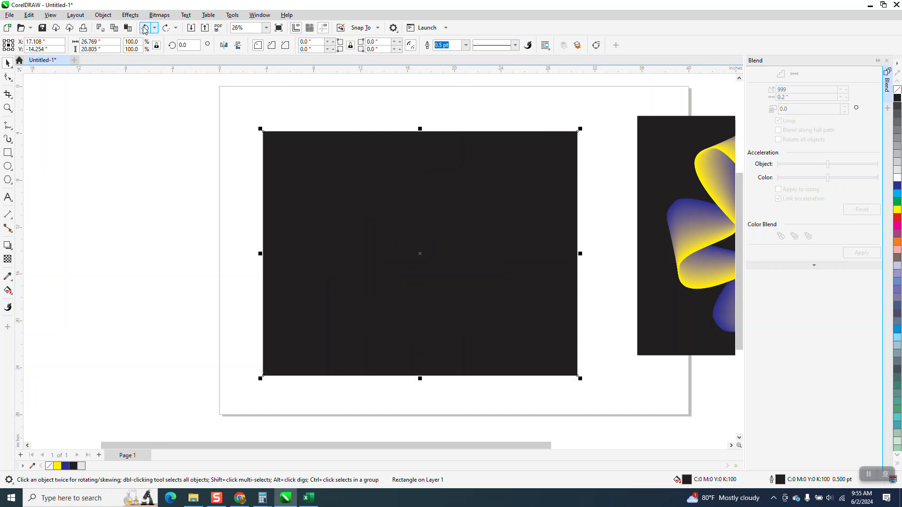
pyautogui.click(145, 28)
pyautogui.click(144, 28)
pyautogui.click(145, 28)
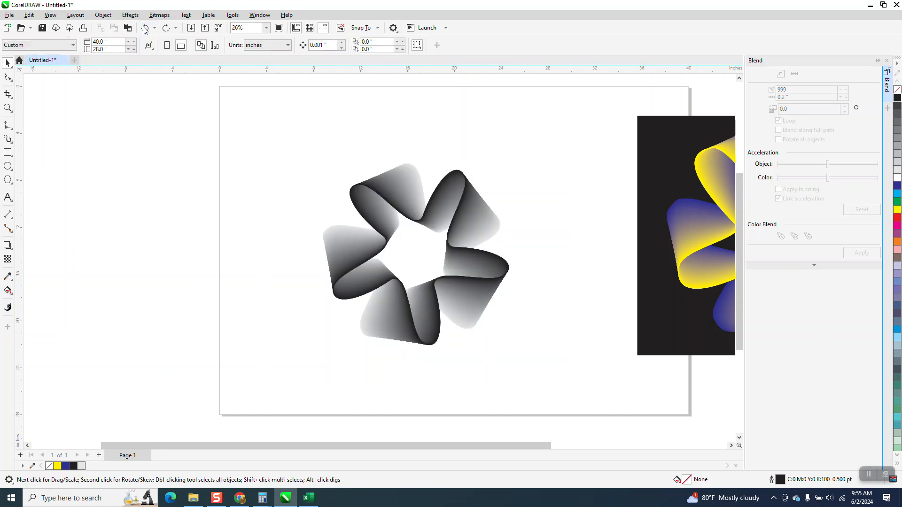
pyautogui.click(145, 29)
# Change the light grey star's outline to white and blend it with the black star using 999 steps.
pyautogui.click(428, 136)
pyautogui.click(415, 168)
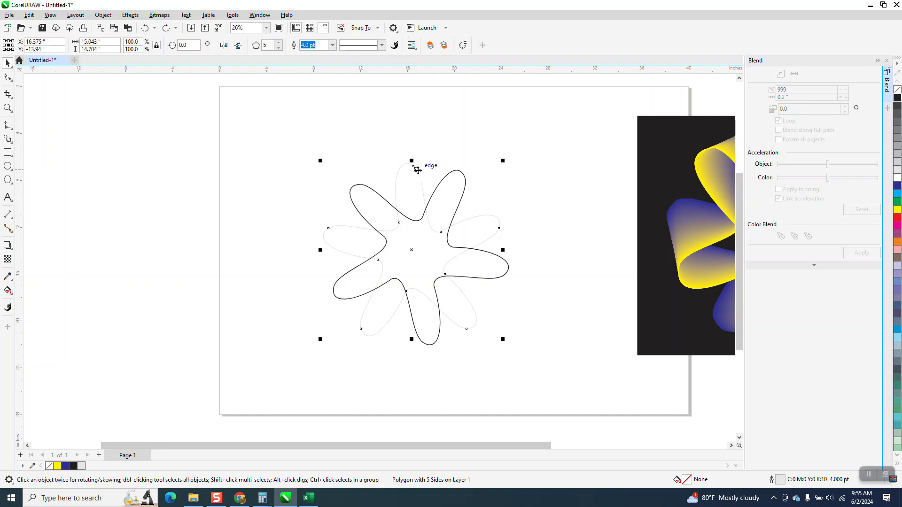
pyautogui.rightClick(896, 180)
pyautogui.moveTo(599, 398); pyautogui.dragTo(599, 399)
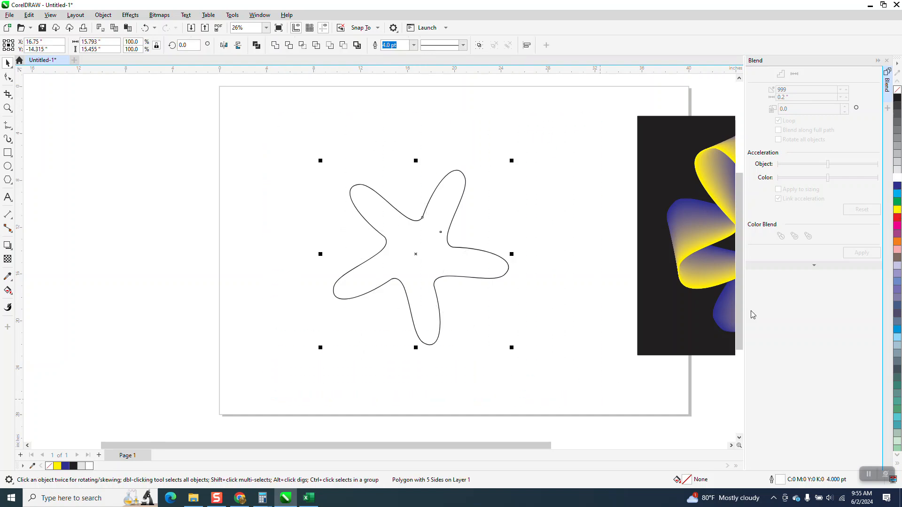
pyautogui.click(848, 255)
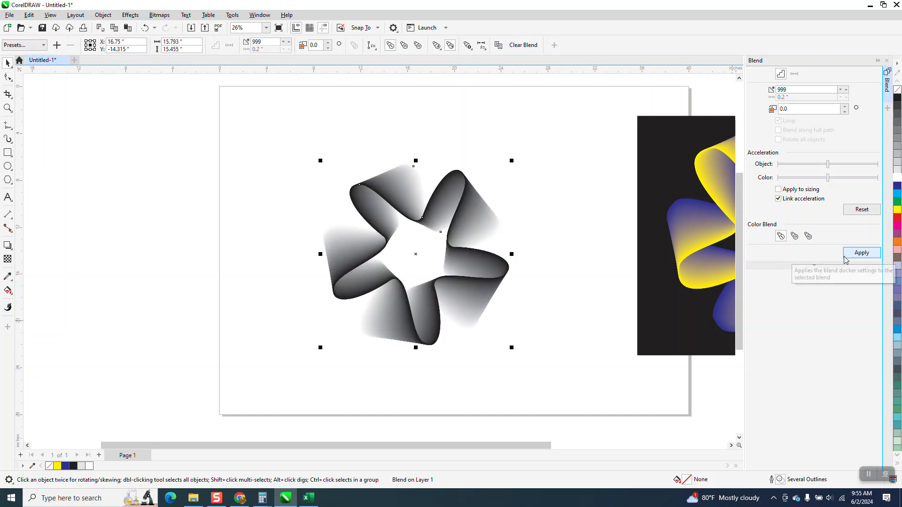
# Move the black rectangle behind the black-to-white blend and inspect the ribbon folds up close against the dark backdrop.
pyautogui.click(645, 283)
pyautogui.moveTo(356, 292); pyautogui.dragTo(293, 291)
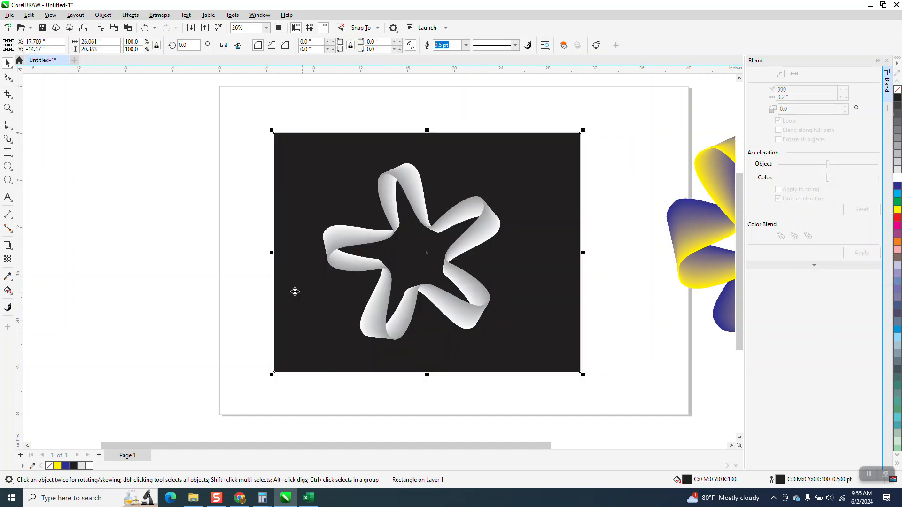
pyautogui.click(7, 108)
pyautogui.moveTo(375, 172); pyautogui.dragTo(471, 246)
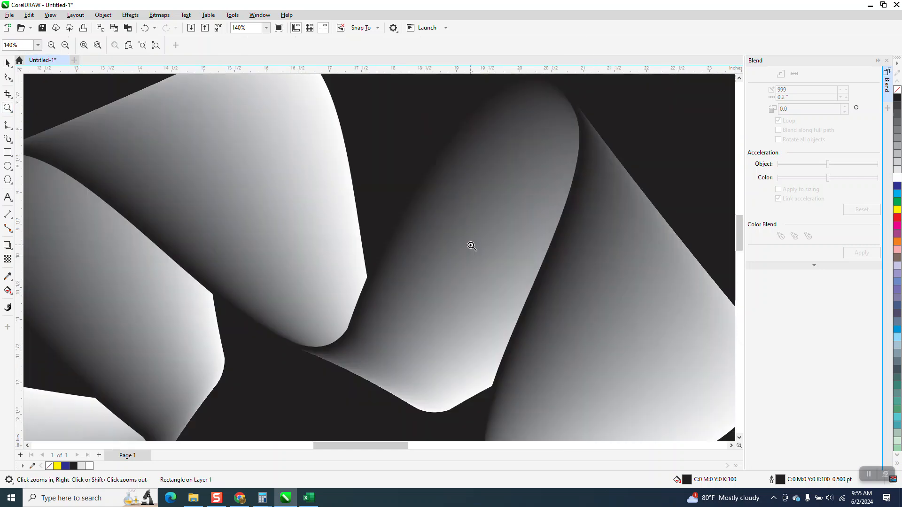
pyautogui.rightClick(364, 272)
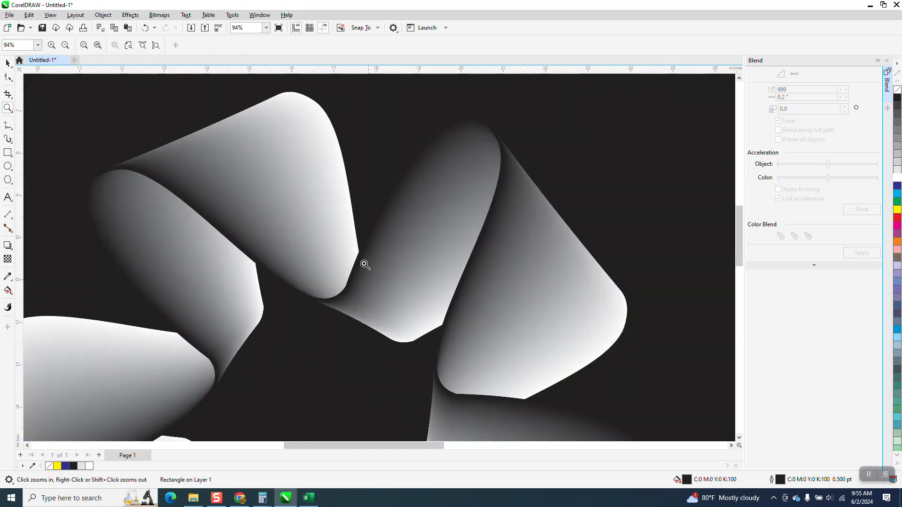
pyautogui.rightClick(364, 260)
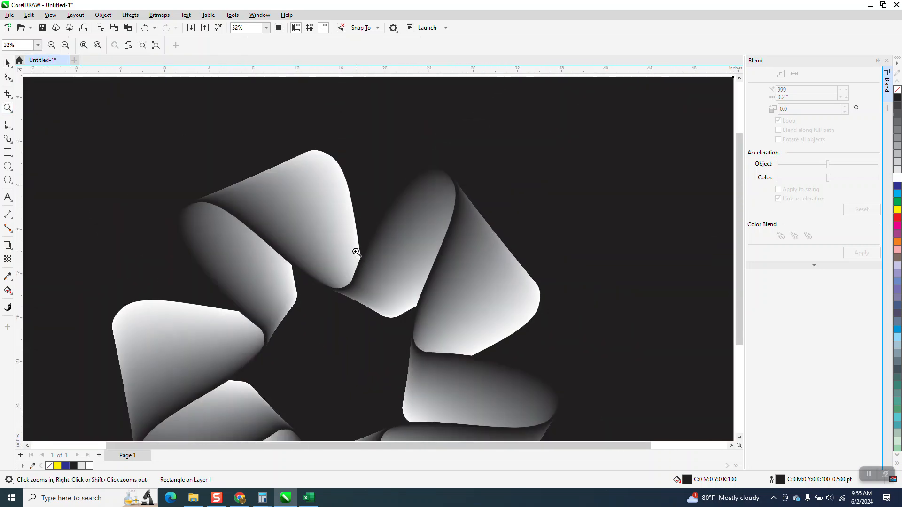
pyautogui.rightClick(356, 253)
pyautogui.moveTo(310, 243); pyautogui.dragTo(439, 325)
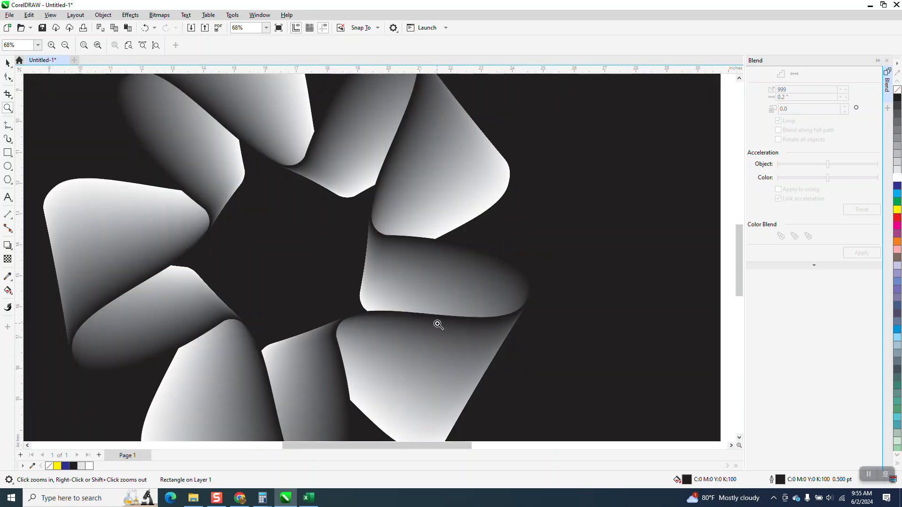
pyautogui.scroll(-1, 431, 312)
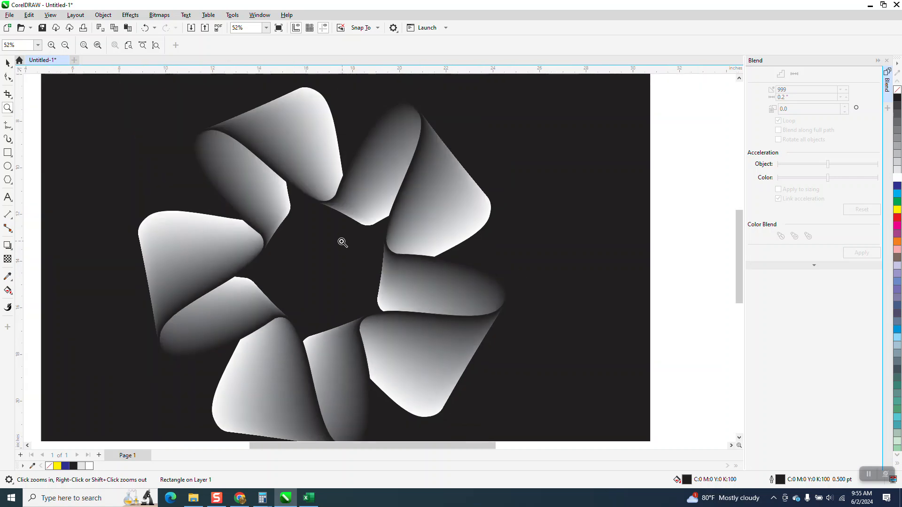
pyautogui.scroll(-2, 326, 242)
pyautogui.scroll(-1, 313, 249)
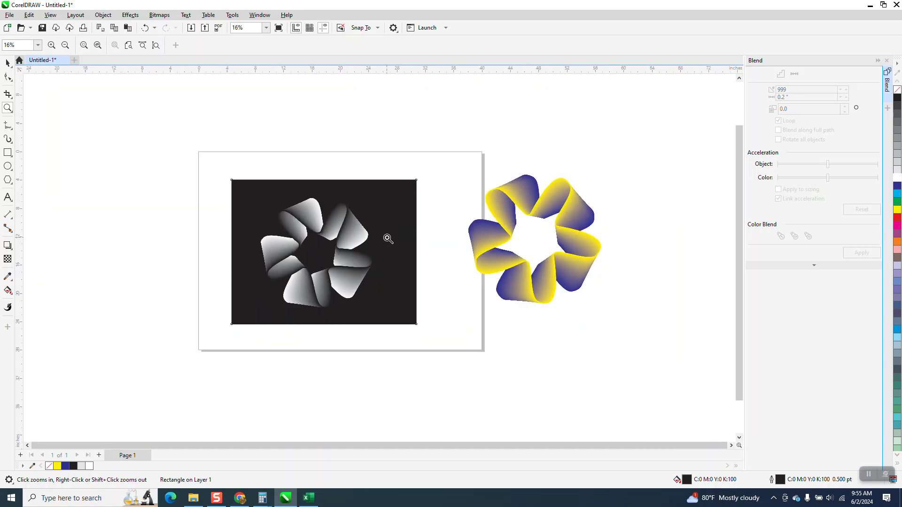
# Move the black rectangle back behind the blue-and-yellow flower and inspect that flower against it.
pyautogui.click(8, 63)
pyautogui.moveTo(376, 209); pyautogui.dragTo(578, 199)
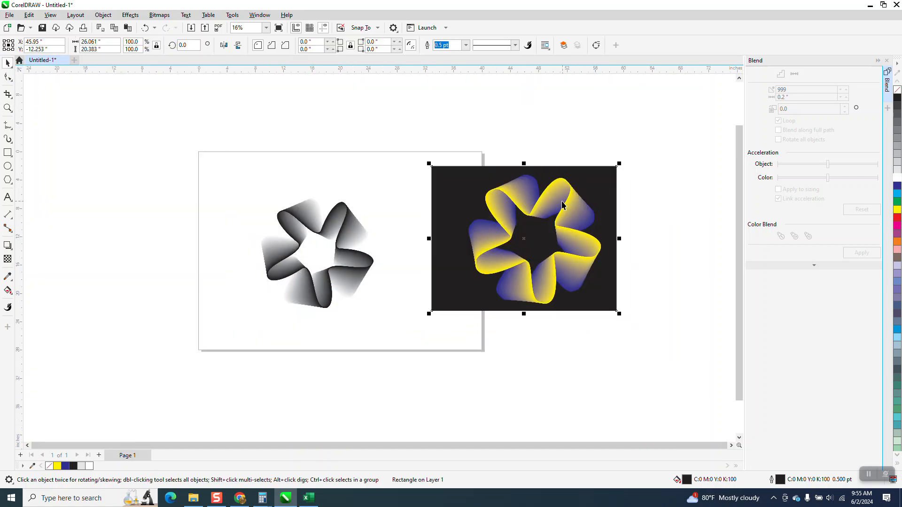
pyautogui.click(8, 107)
pyautogui.moveTo(420, 156); pyautogui.dragTo(608, 347)
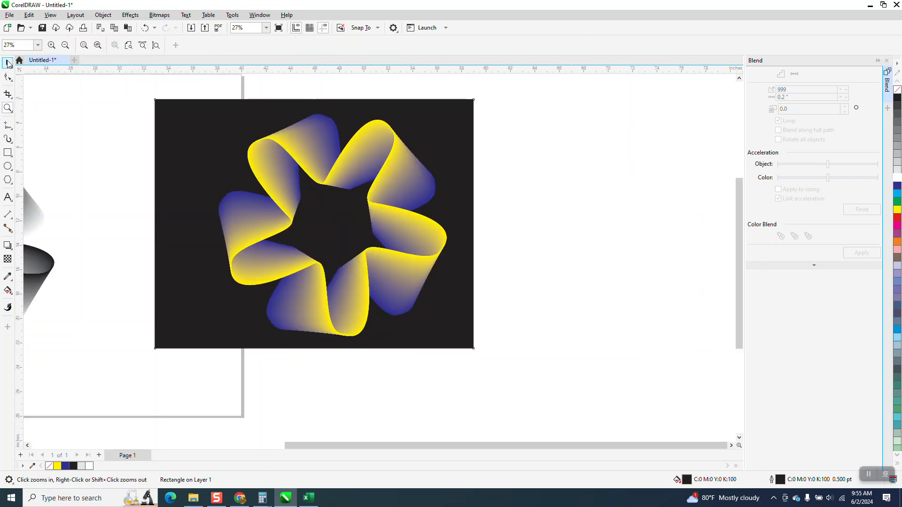
pyautogui.click(10, 63)
pyautogui.scroll(-1, 546, 260)
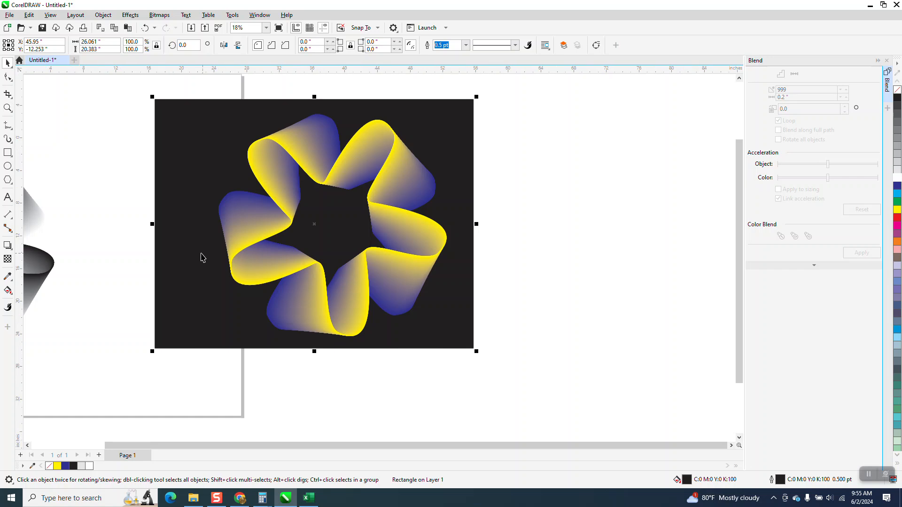
# Undo the rectangle moves, the black-to-white blend and the greyscale outline colours of the two stars.
pyautogui.click(145, 28)
pyautogui.click(145, 28)
pyautogui.click(145, 28)
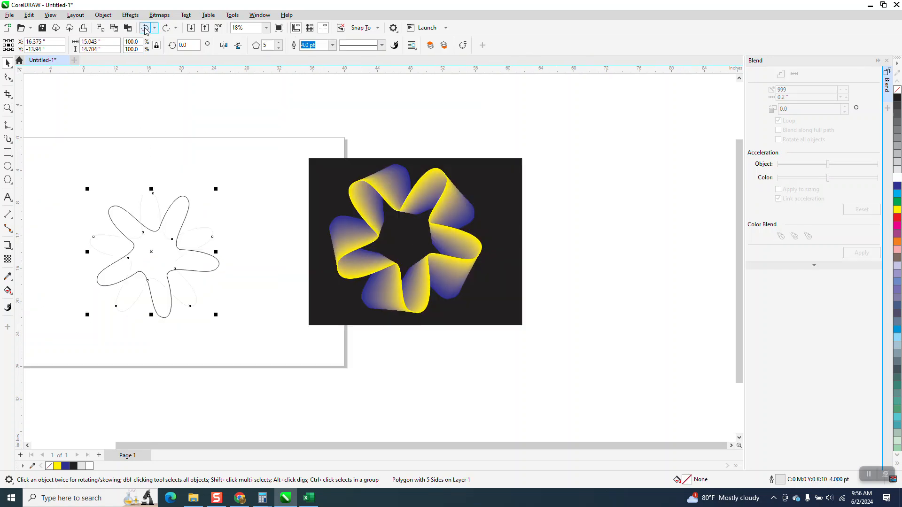
pyautogui.click(145, 30)
# Change the rotated star's outline to orange and the unrotated star's outline to yellow.
pyautogui.moveTo(202, 184); pyautogui.dragTo(185, 202)
pyautogui.rightClick(897, 243)
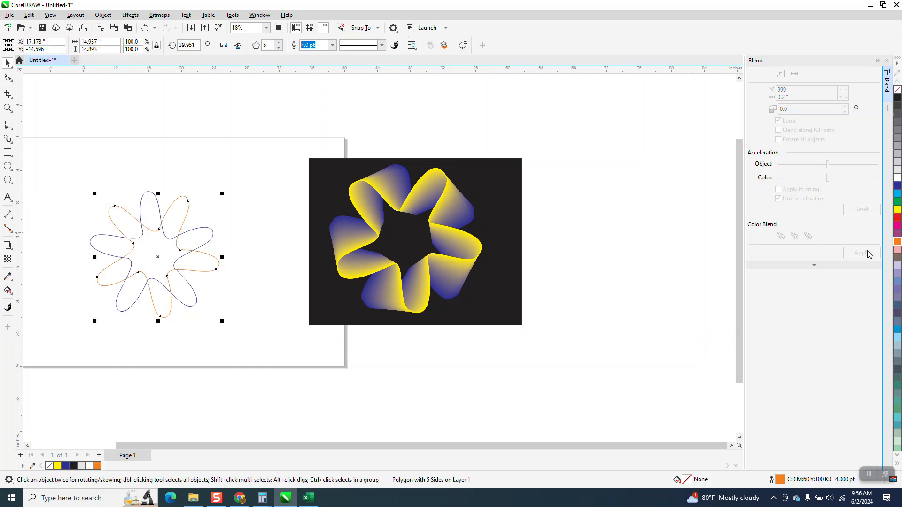
pyautogui.click(159, 208)
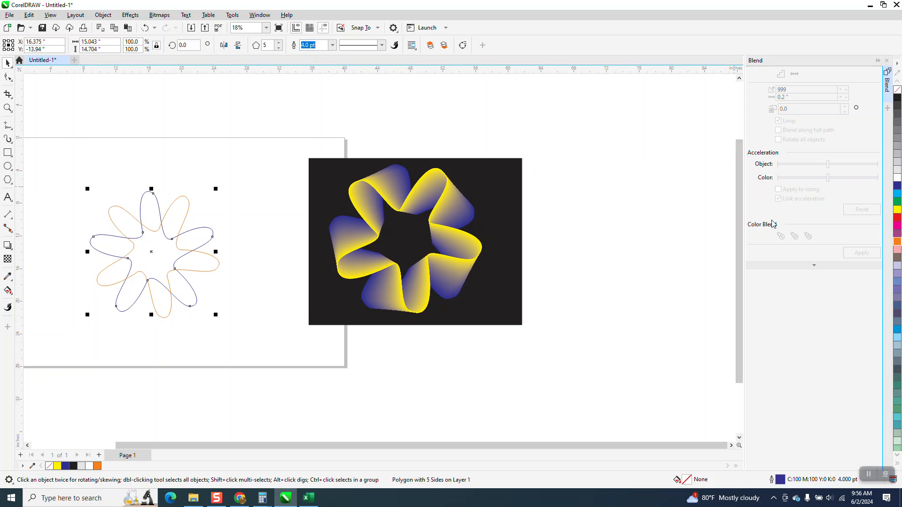
pyautogui.rightClick(897, 210)
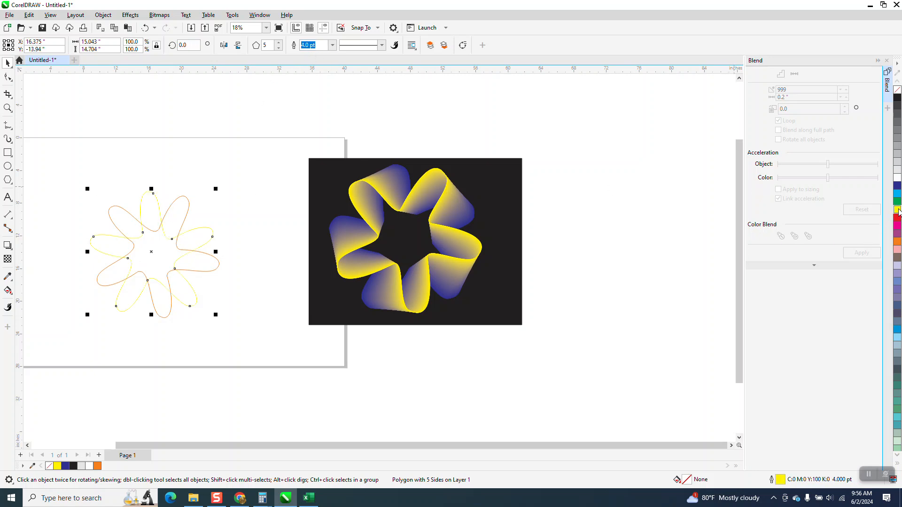
# Blend the orange and yellow stars with 999 steps and move the black rectangle behind the resulting flower.
pyautogui.moveTo(64, 161); pyautogui.dragTo(283, 355)
pyautogui.click(871, 254)
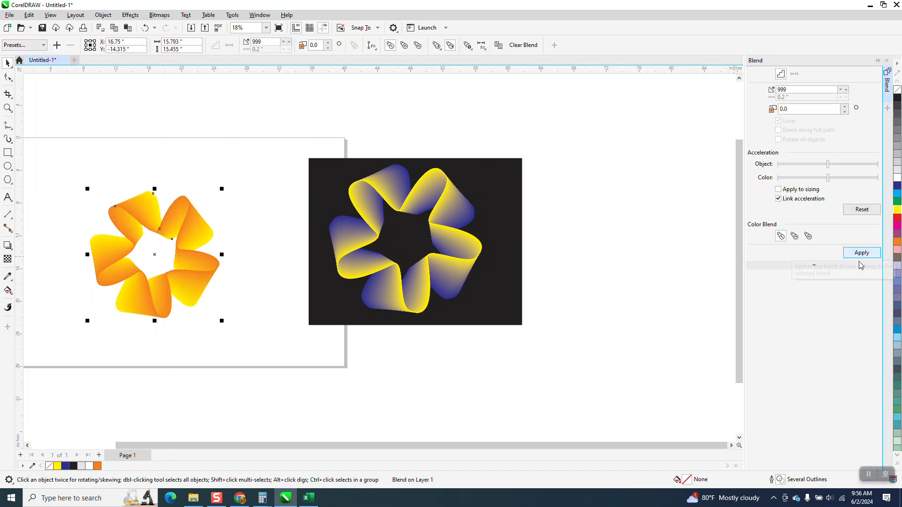
pyautogui.moveTo(312, 219); pyautogui.dragTo(66, 227)
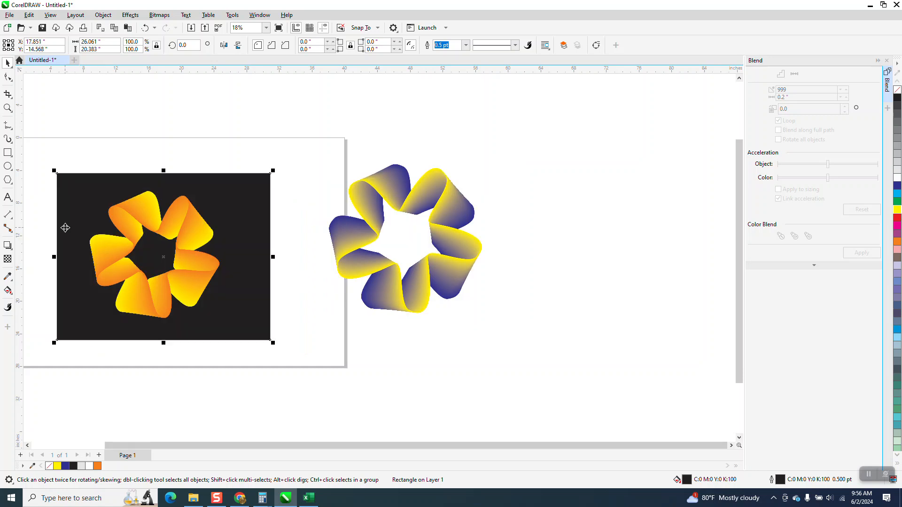
pyautogui.click(7, 108)
pyautogui.moveTo(71, 194); pyautogui.dragTo(273, 327)
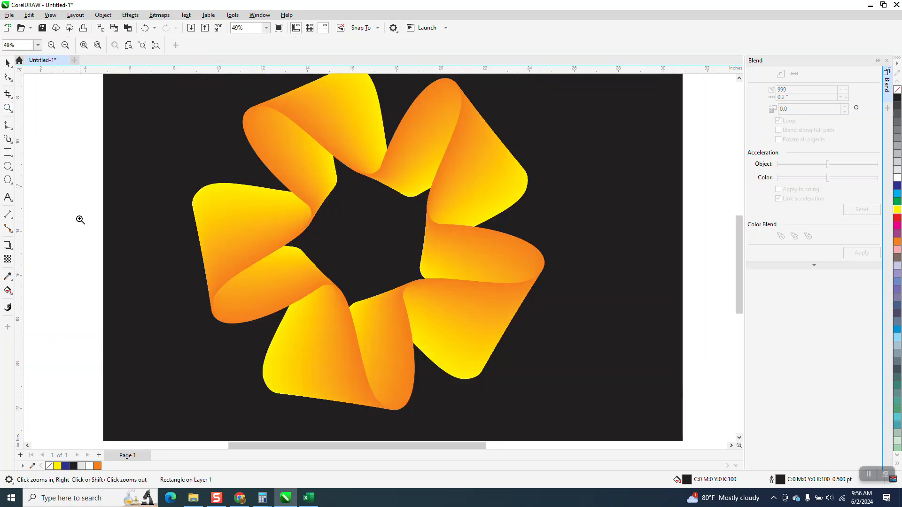